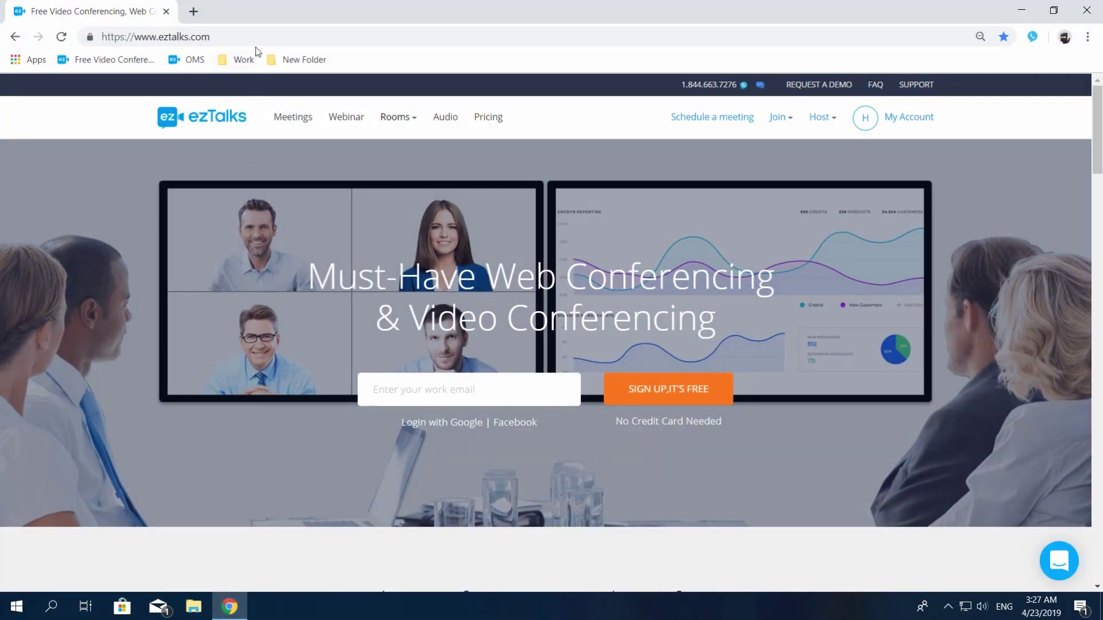
# Go from My Account to My Webinars and start a new webinar via Schedule a Webinar
pyautogui.click(256, 38)
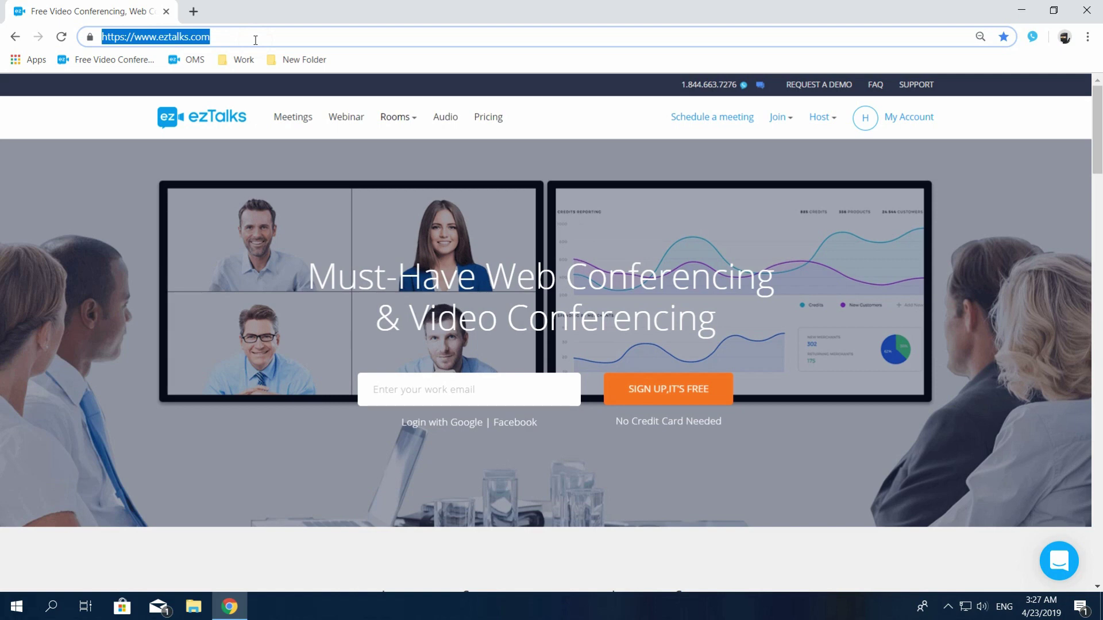
pyautogui.click(904, 127)
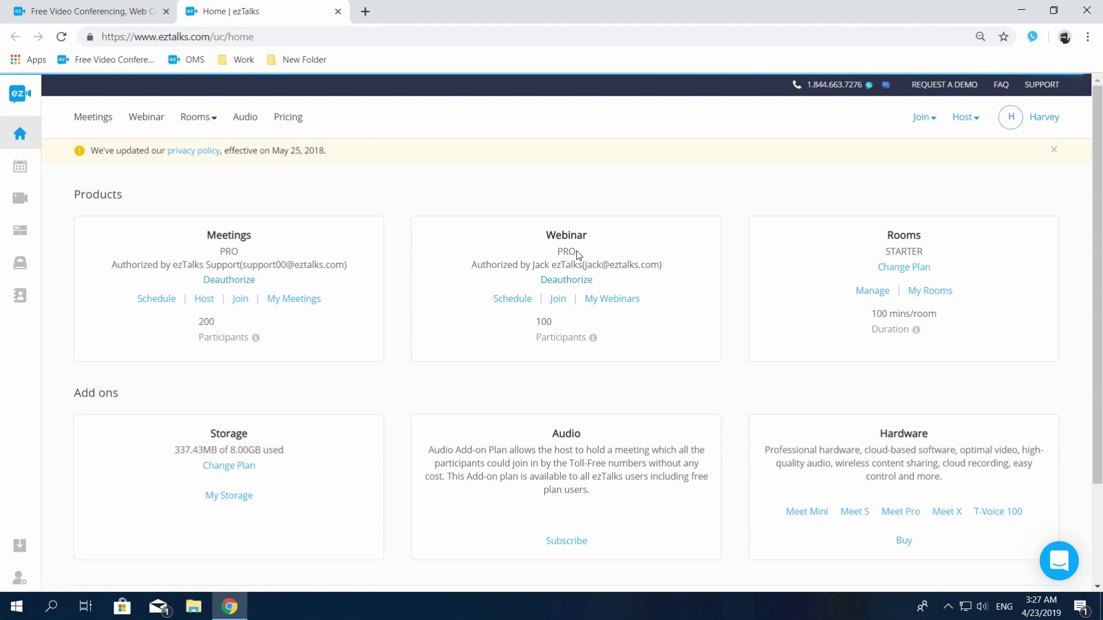
pyautogui.click(22, 210)
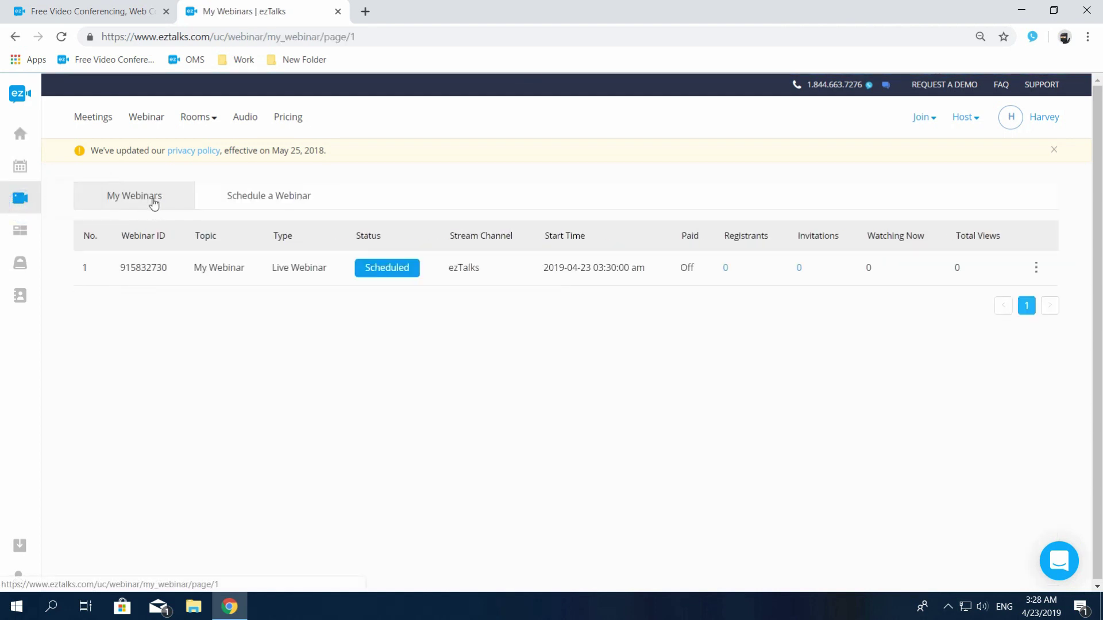
pyautogui.click(253, 200)
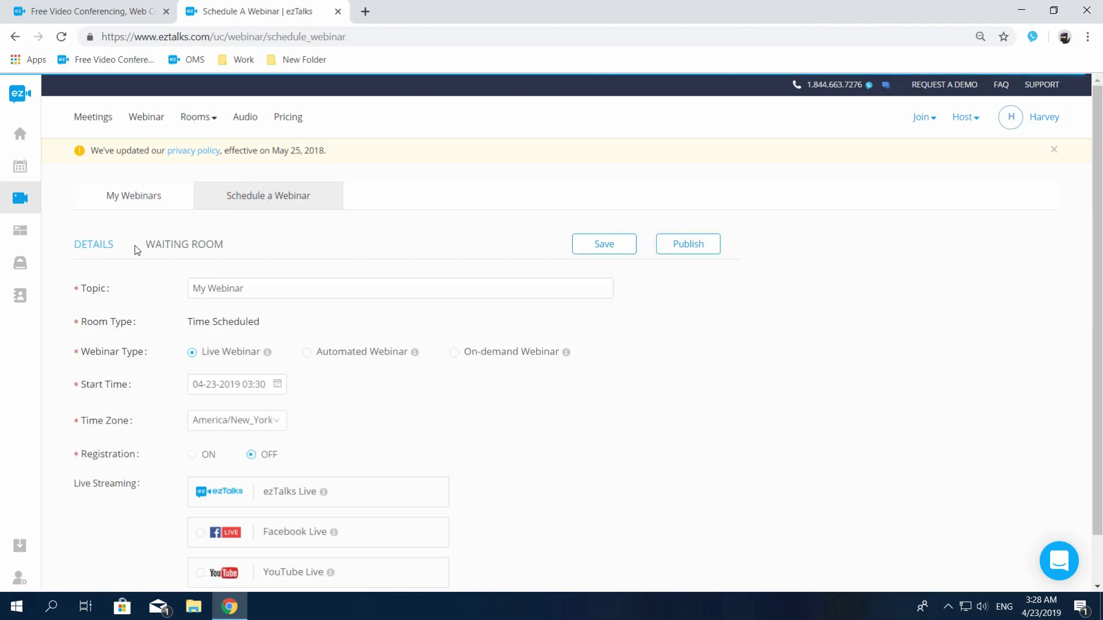
# Replace the topic My Webinar with 'ezTalks Webinar Demo'
pyautogui.click(167, 244)
pyautogui.click(91, 244)
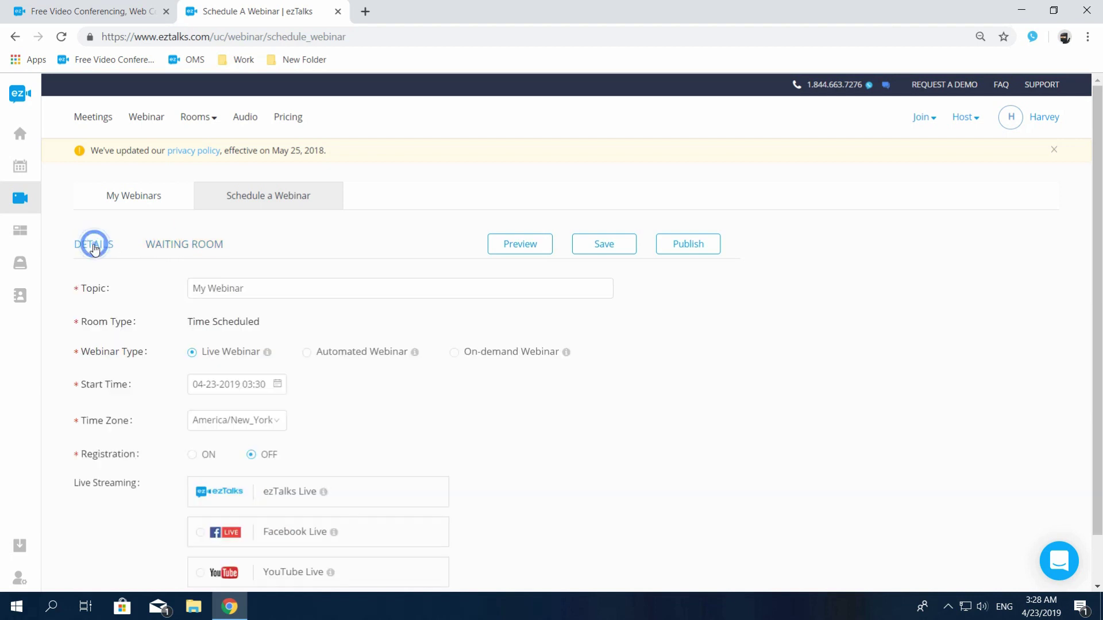
pyautogui.moveTo(242, 288); pyautogui.dragTo(194, 288)
pyautogui.write('ezTalks Webinar Demo')
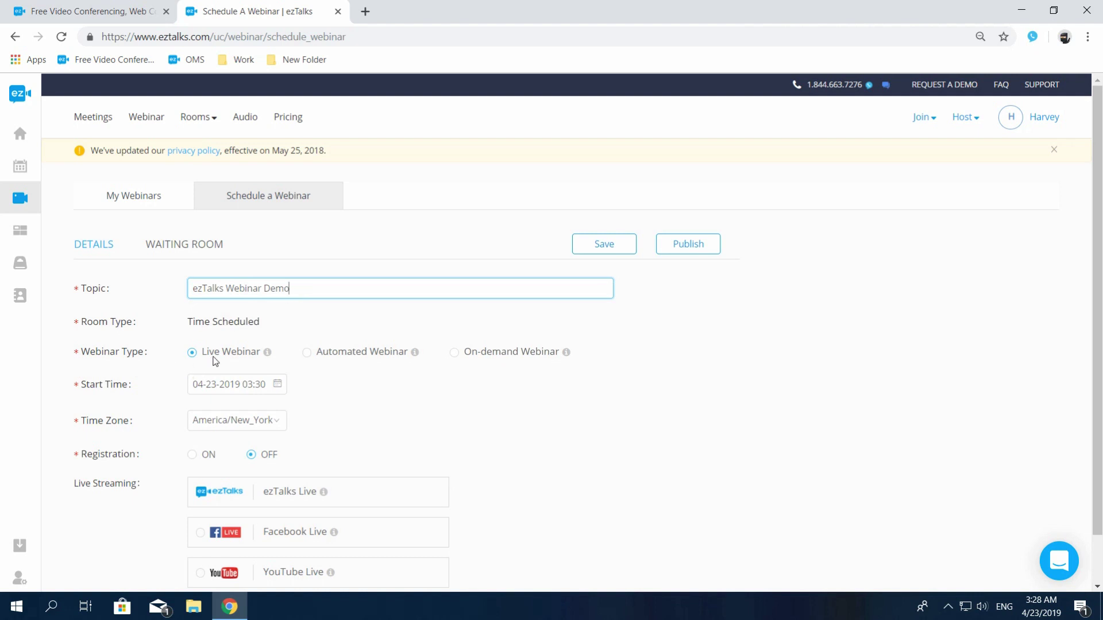
# Try switching the webinar type to Automated Webinar
pyautogui.moveTo(265, 354)
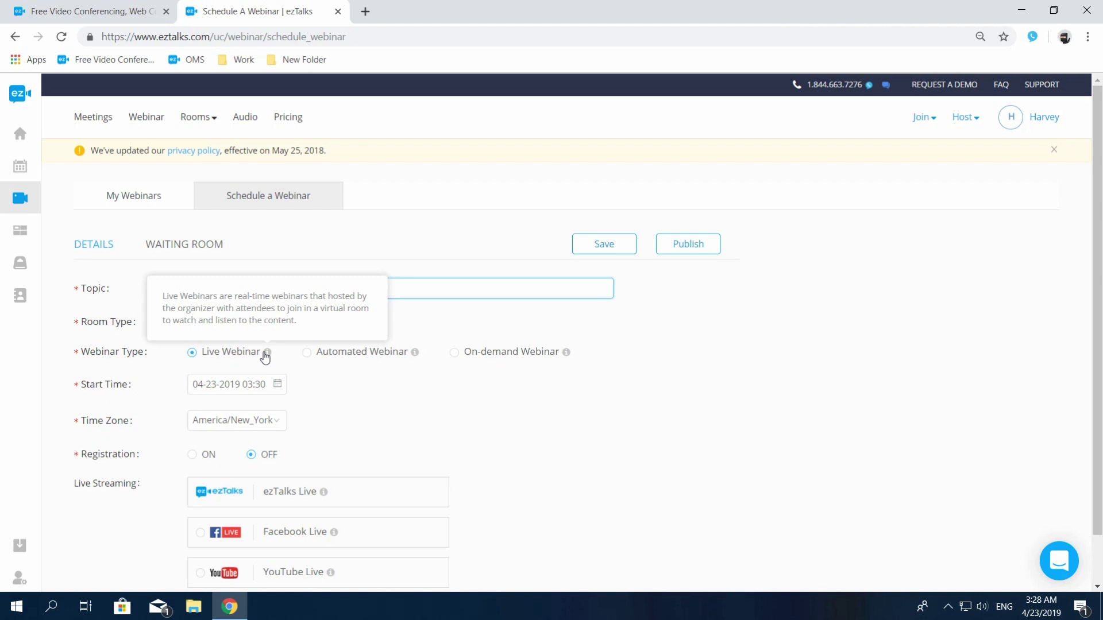
pyautogui.click(306, 354)
pyautogui.moveTo(413, 355)
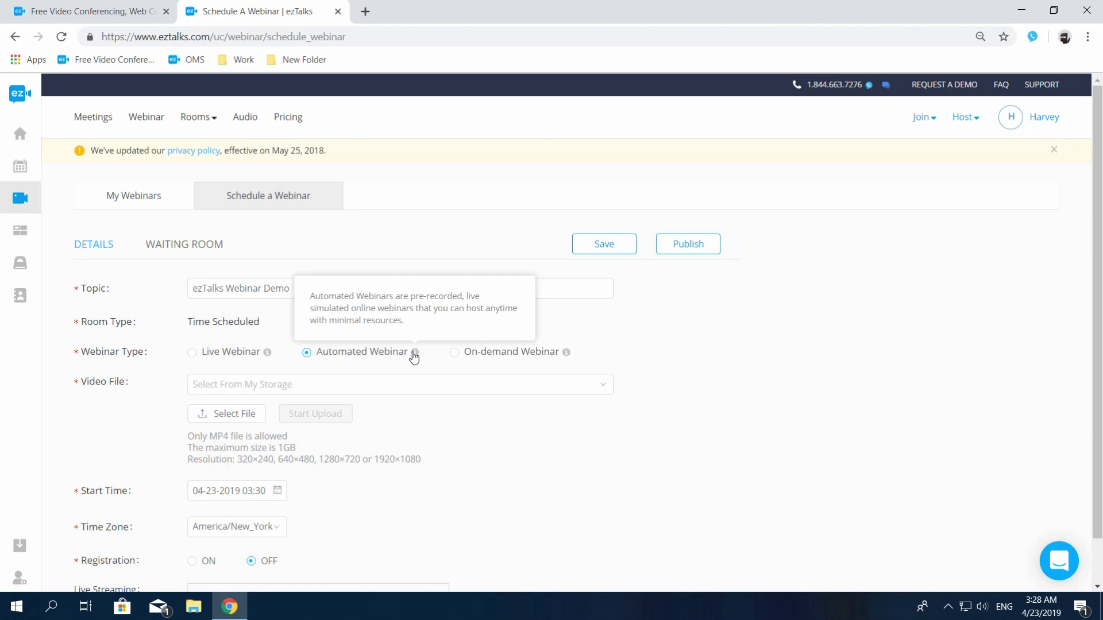
pyautogui.moveTo(567, 361)
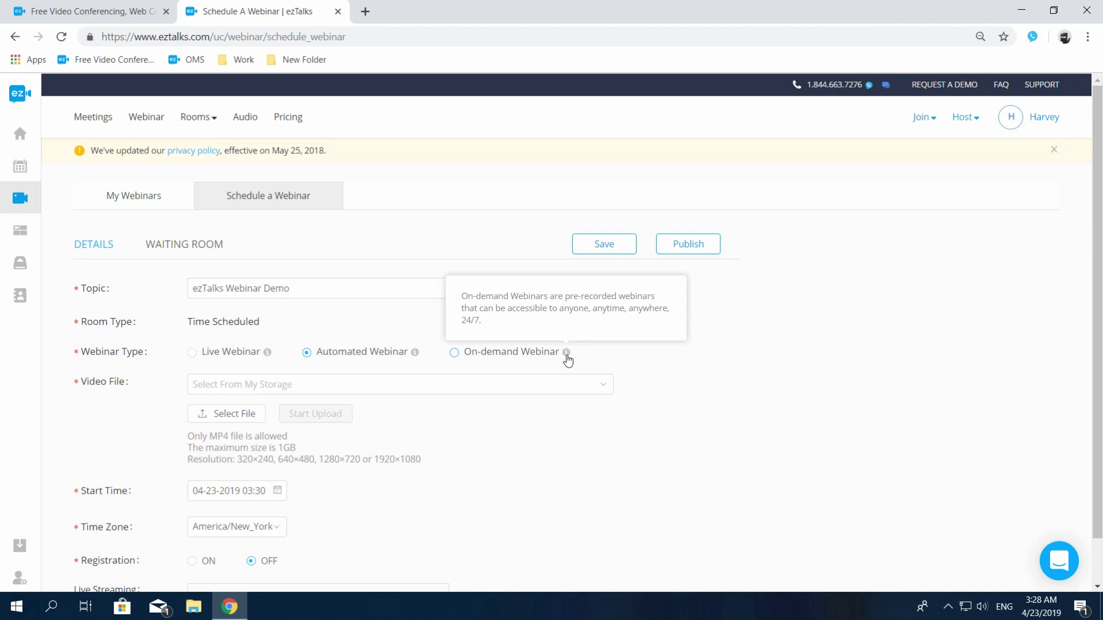
# Set the type back to Live Webinar and confirm the 03:30 start time
pyautogui.click(191, 352)
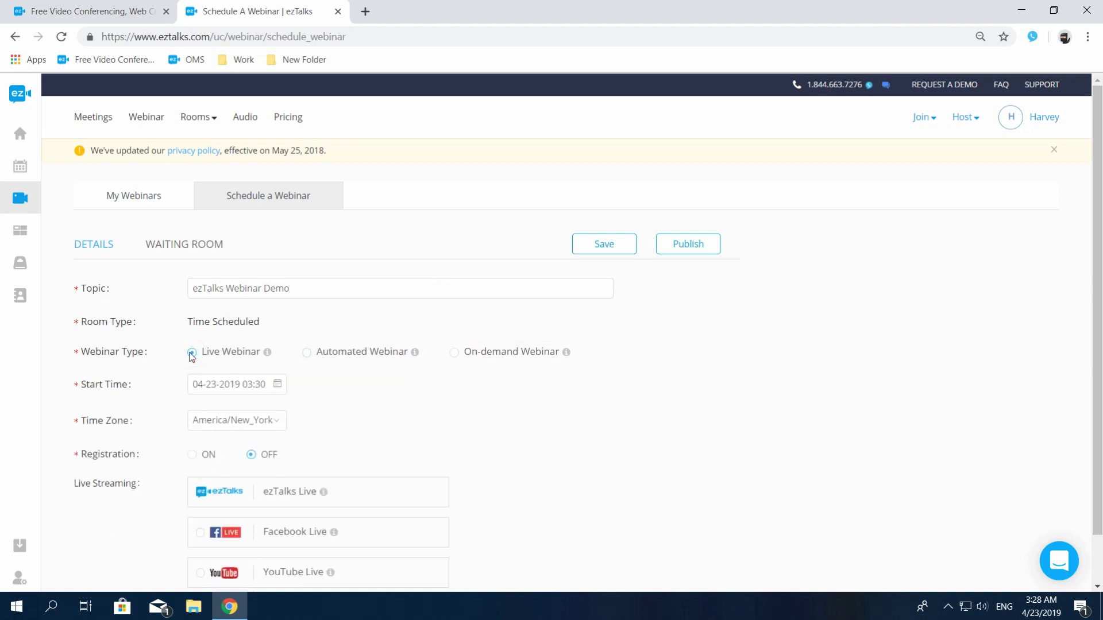
pyautogui.click(276, 384)
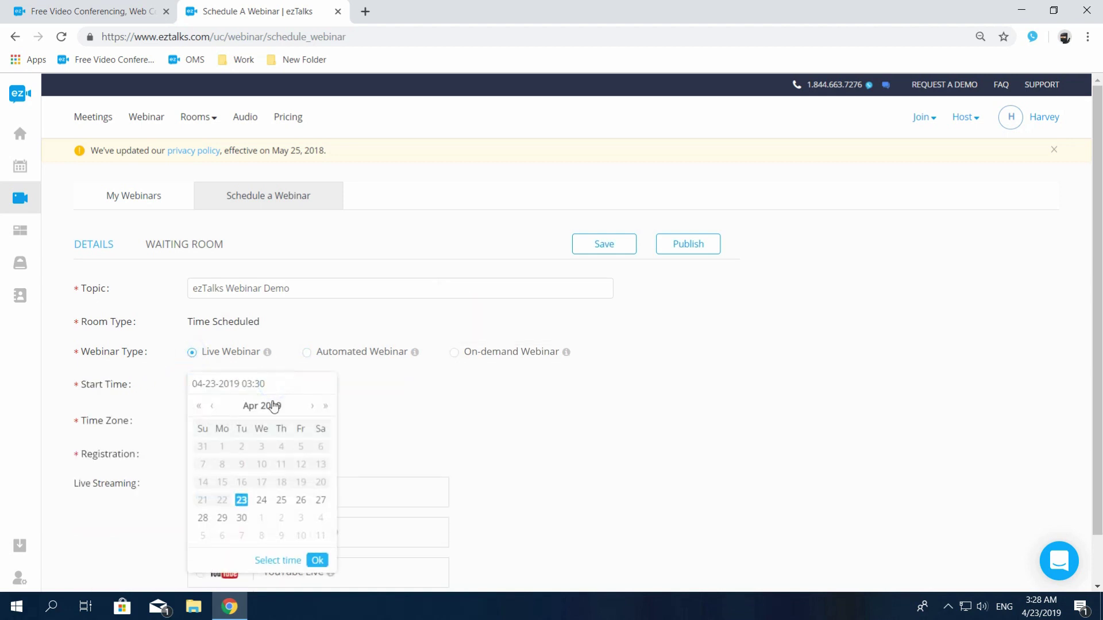
pyautogui.click(277, 560)
pyautogui.click(316, 562)
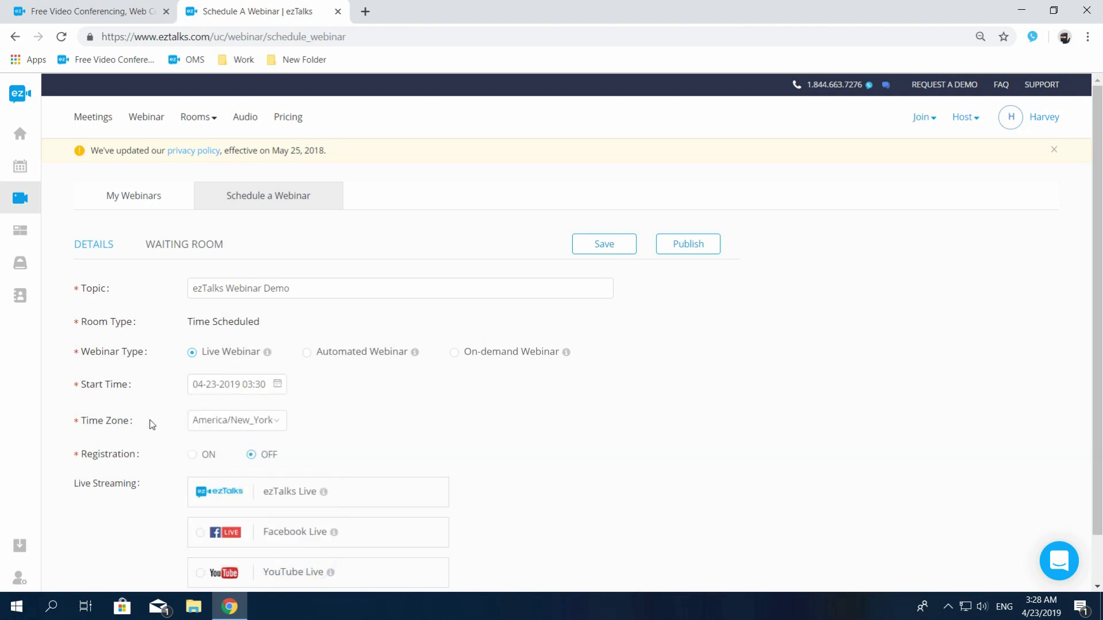
# Keep America/New_York as the time zone and turn Registration ON
pyautogui.click(223, 424)
pyautogui.click(223, 423)
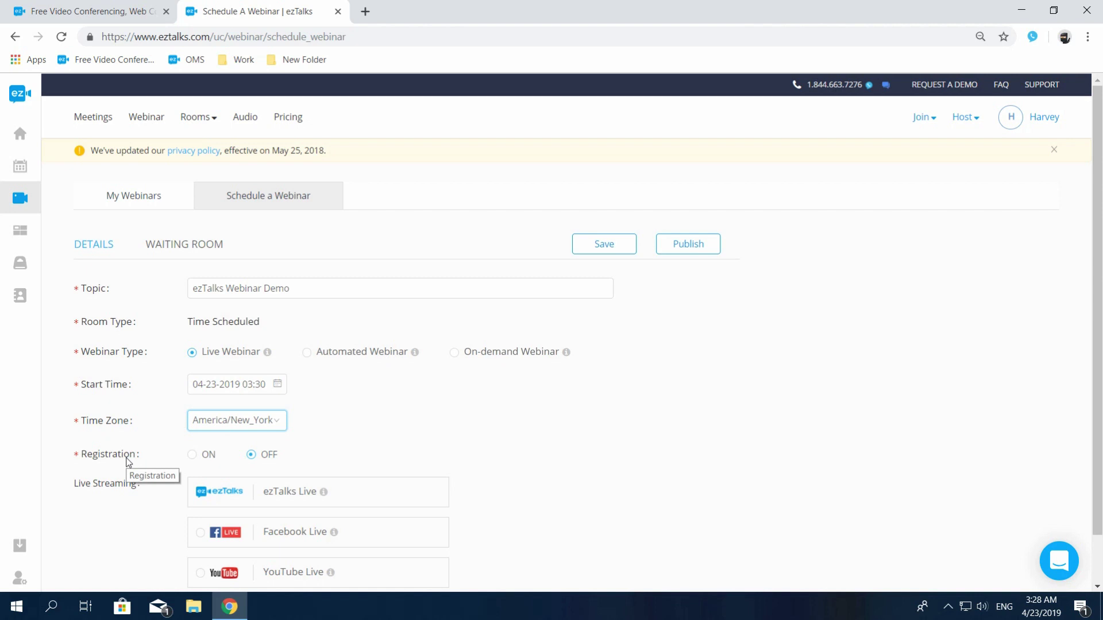
pyautogui.click(192, 454)
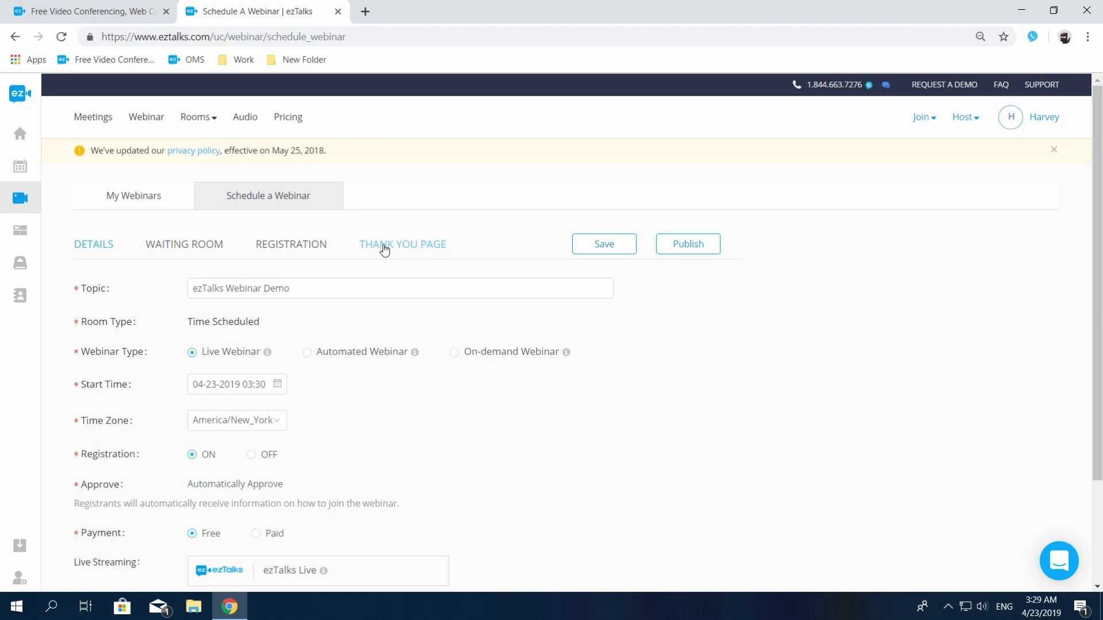
# Make the webinar Paid, with a ticket price in USD currency
pyautogui.scroll(-2, 368, 270)
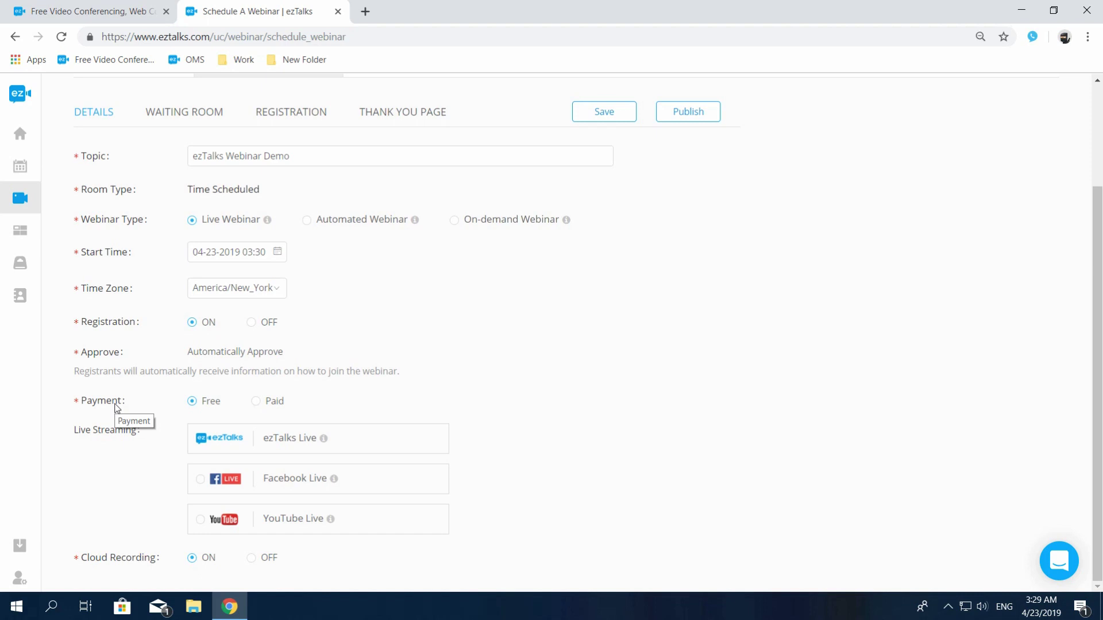
pyautogui.click(256, 402)
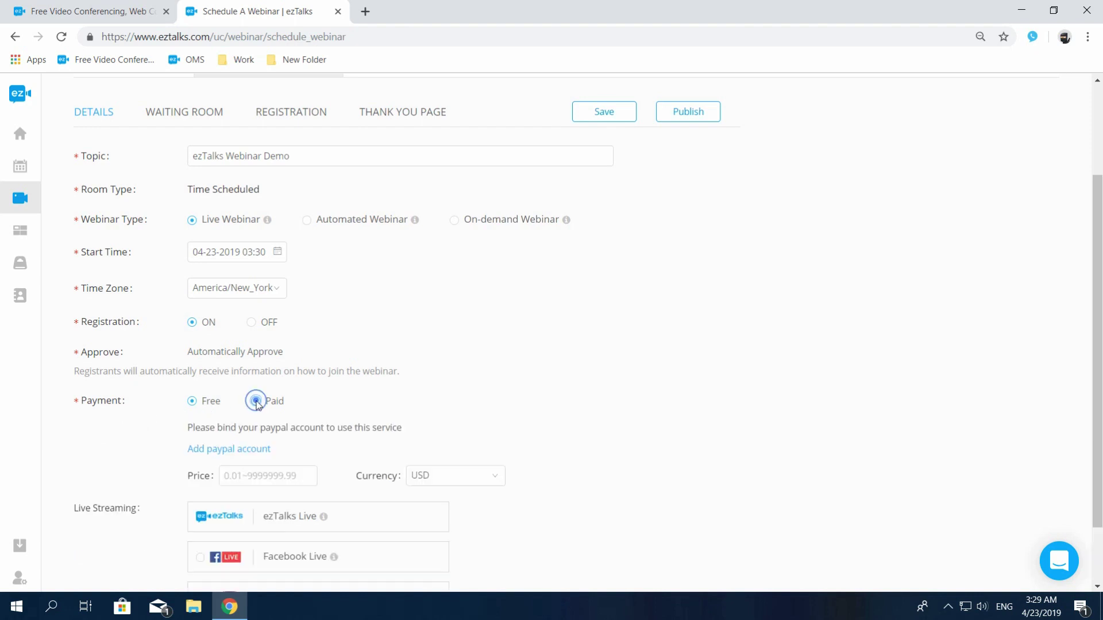
pyautogui.click(244, 478)
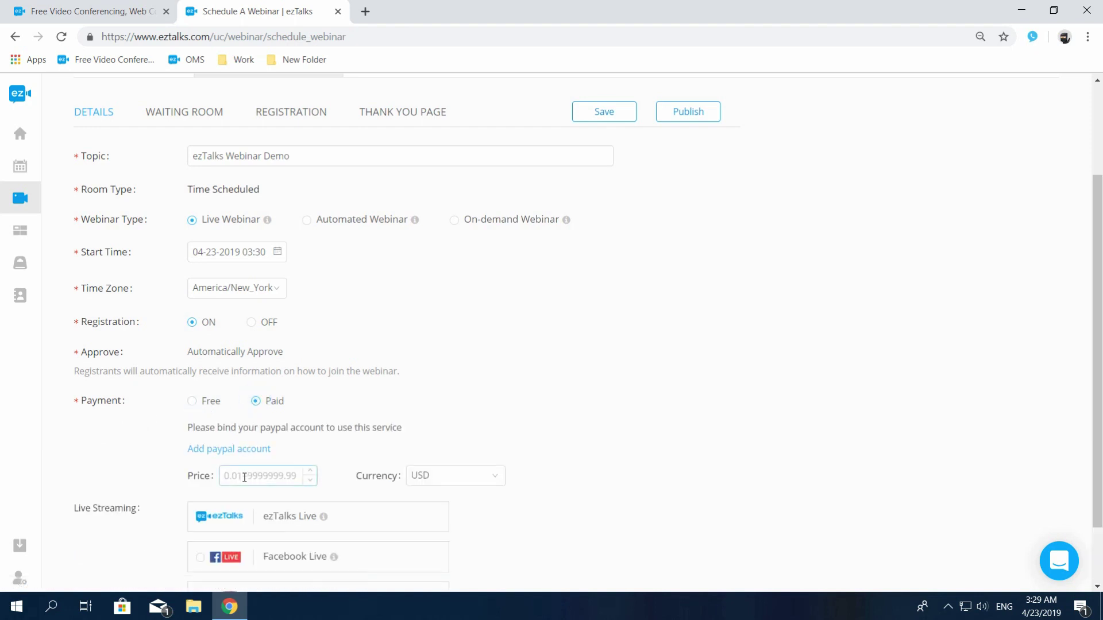
pyautogui.click(458, 479)
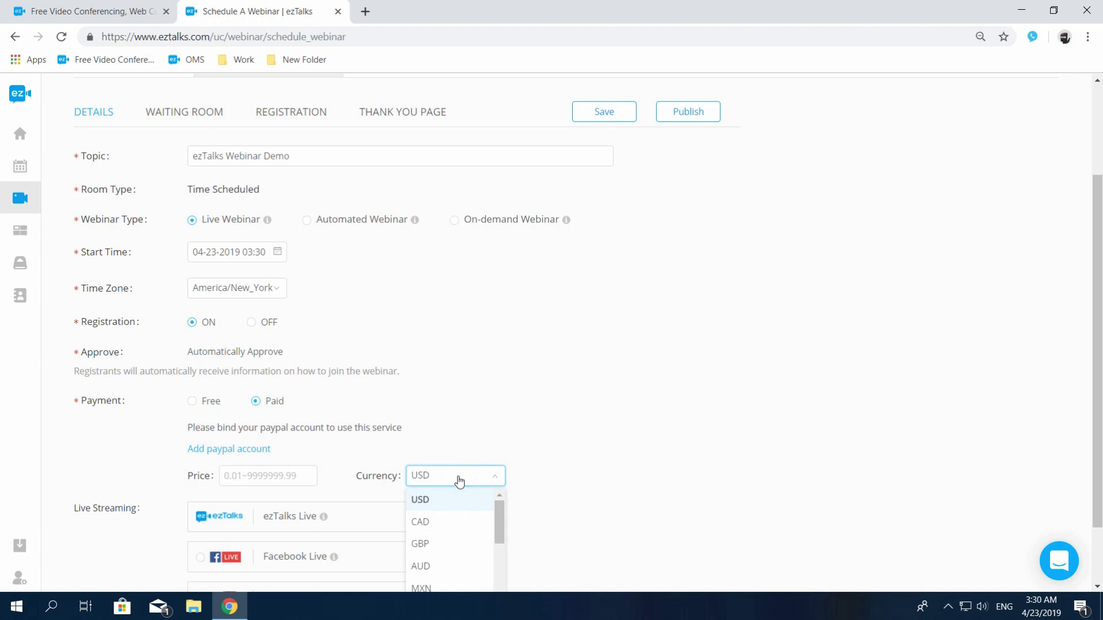
pyautogui.click(459, 482)
pyautogui.scroll(-2, 458, 480)
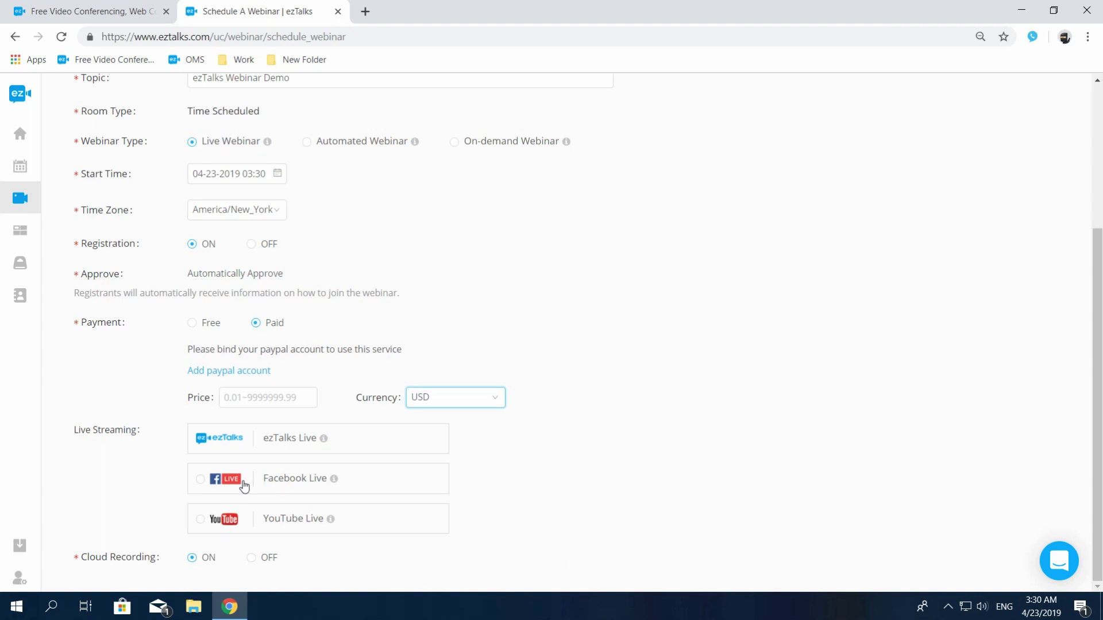
# Select YouTube Live as the live streaming destination
pyautogui.click(198, 520)
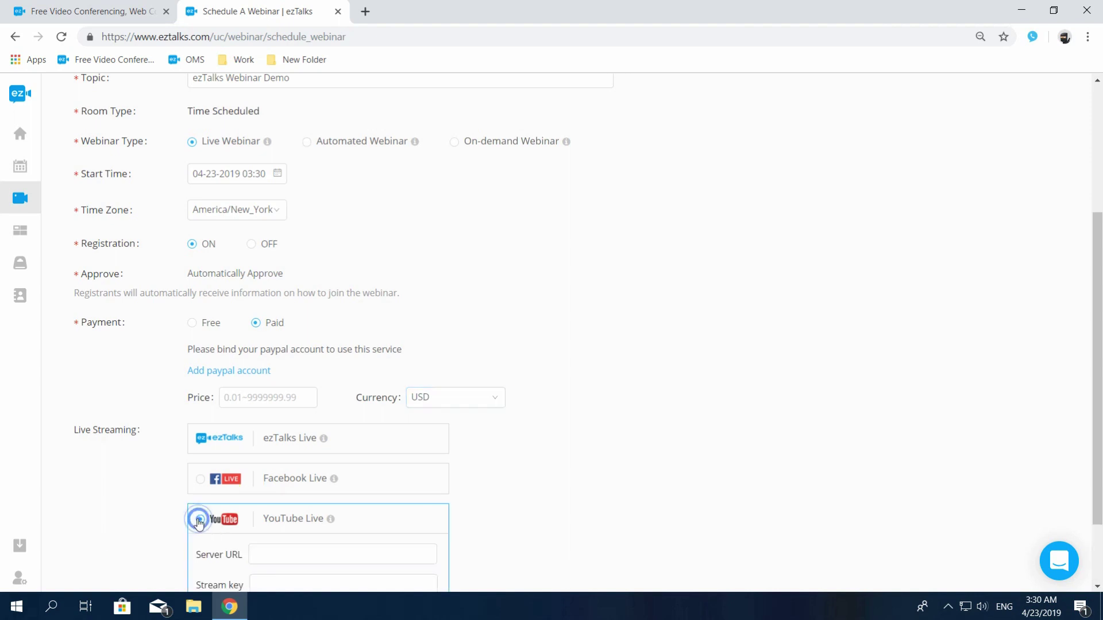
pyautogui.scroll(-2, 199, 523)
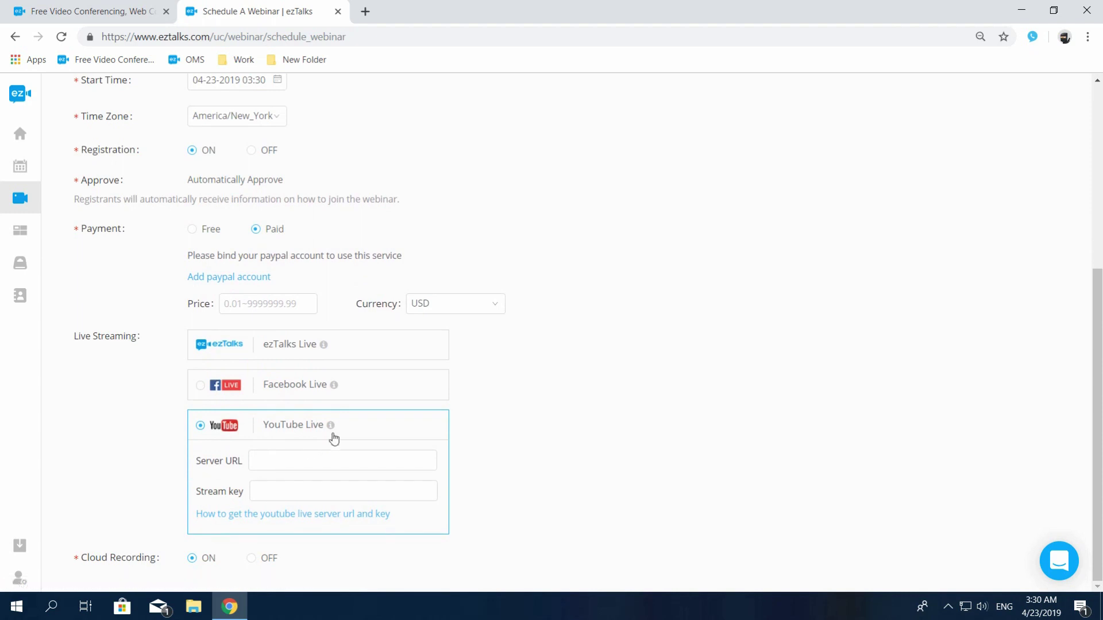
pyautogui.moveTo(332, 431)
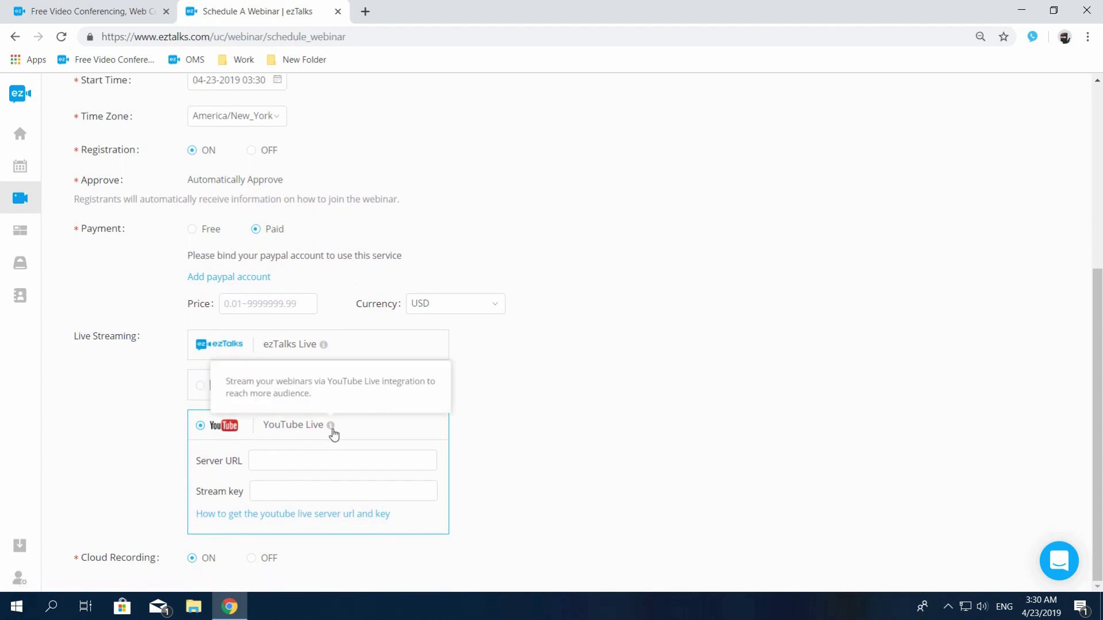
# Check the YouTube server URL and key help article, then choose Facebook Live streaming
pyautogui.click(297, 514)
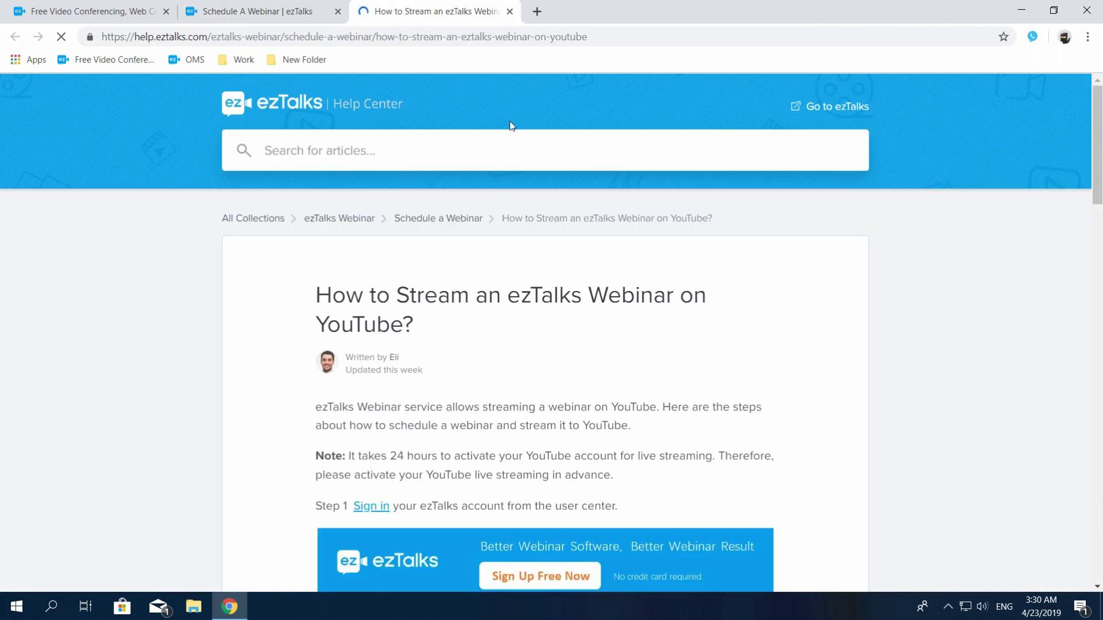
pyautogui.click(510, 13)
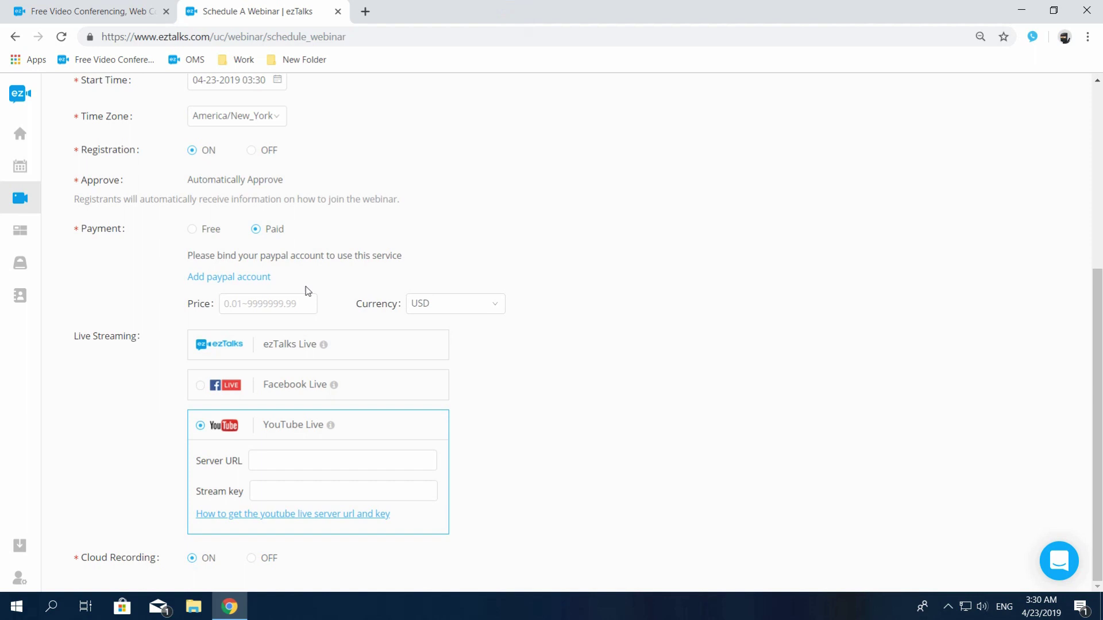
pyautogui.click(201, 386)
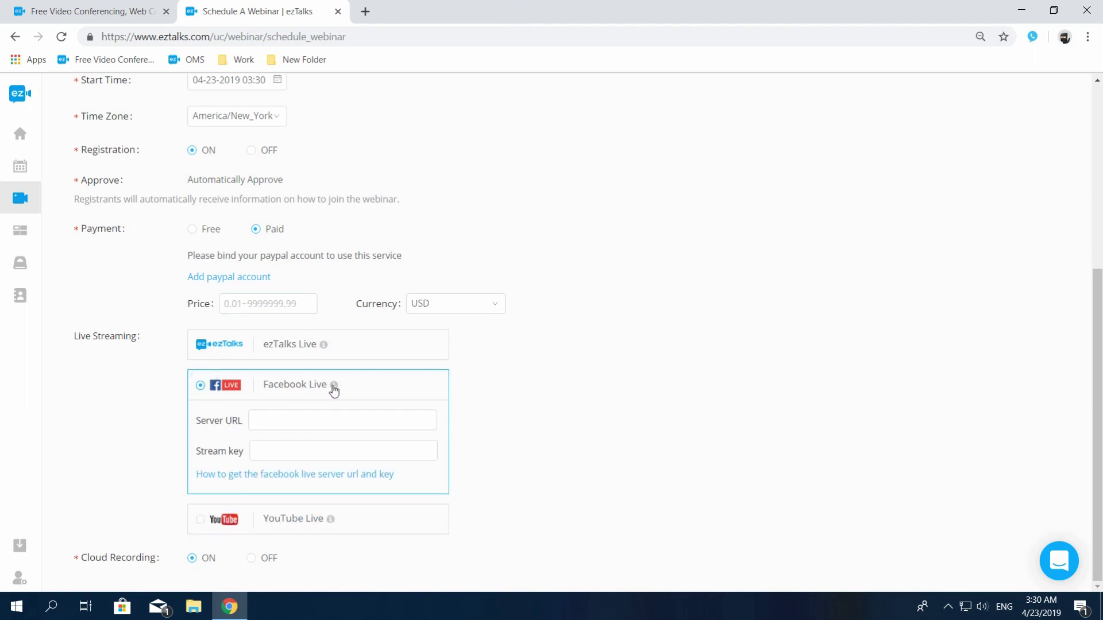
pyautogui.moveTo(333, 390)
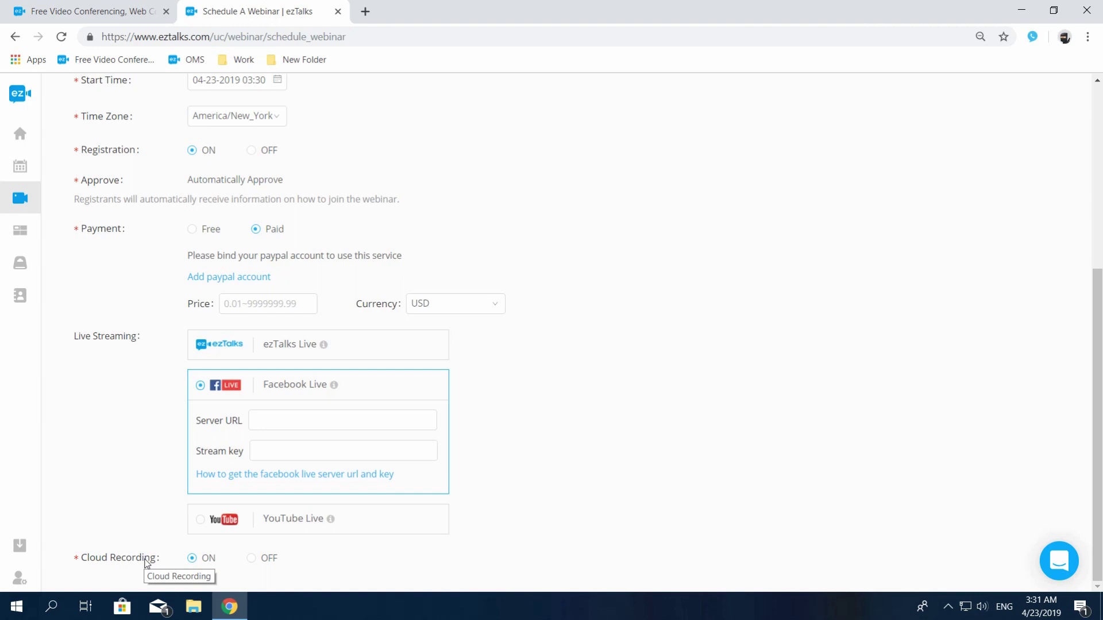
# Review the Waiting Room's Welcome to ezTalks Webinar cover and prefilled agenda text
pyautogui.scroll(5, 145, 562)
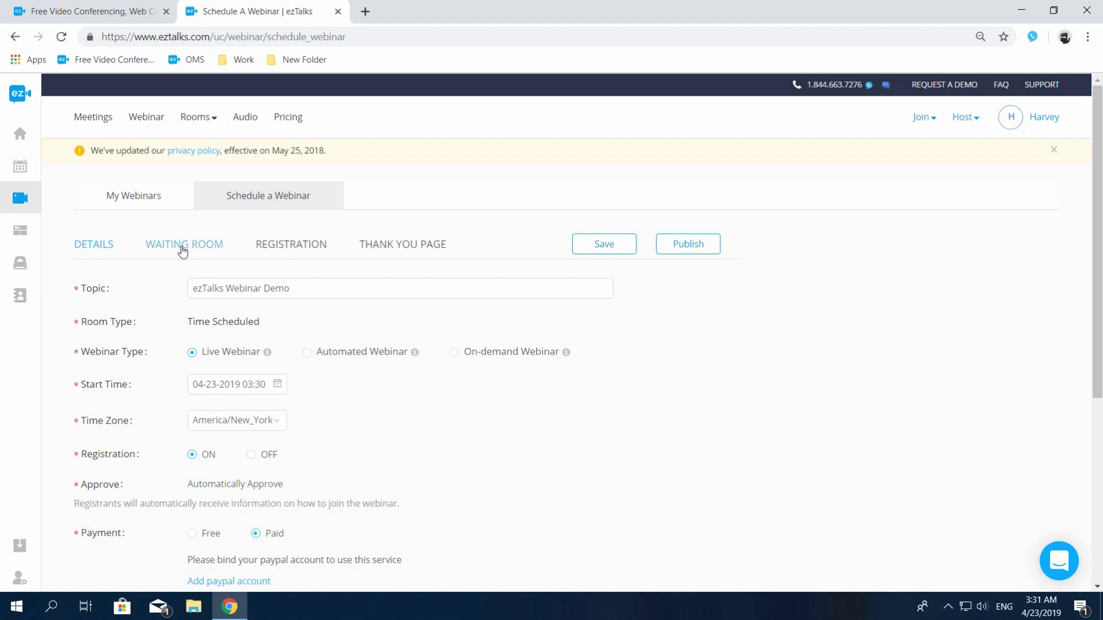
pyautogui.click(183, 251)
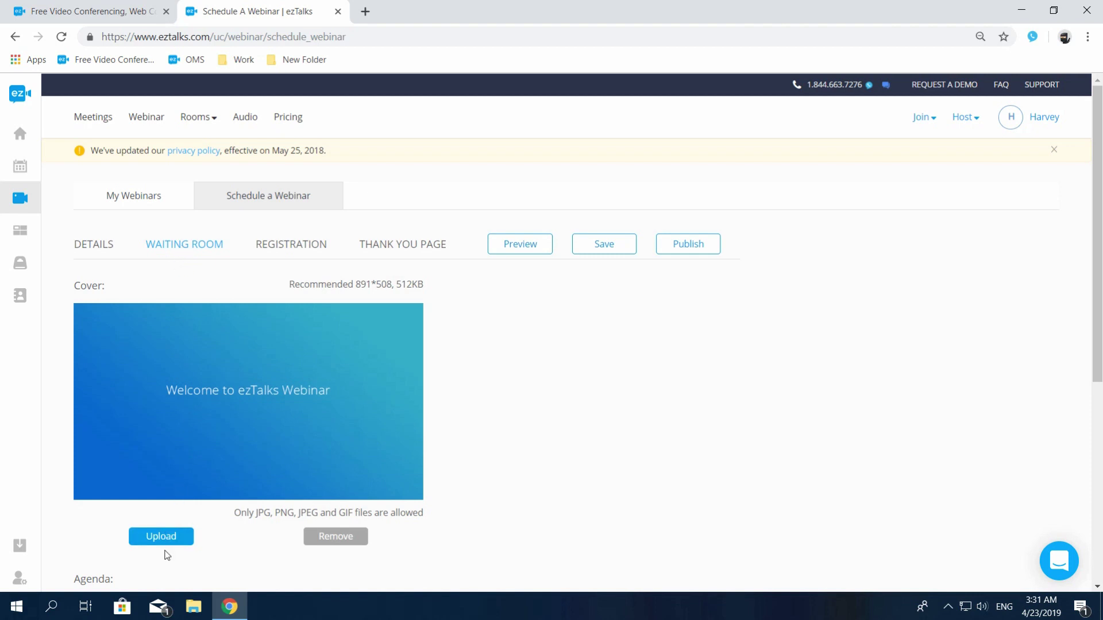
pyautogui.scroll(-6, 166, 556)
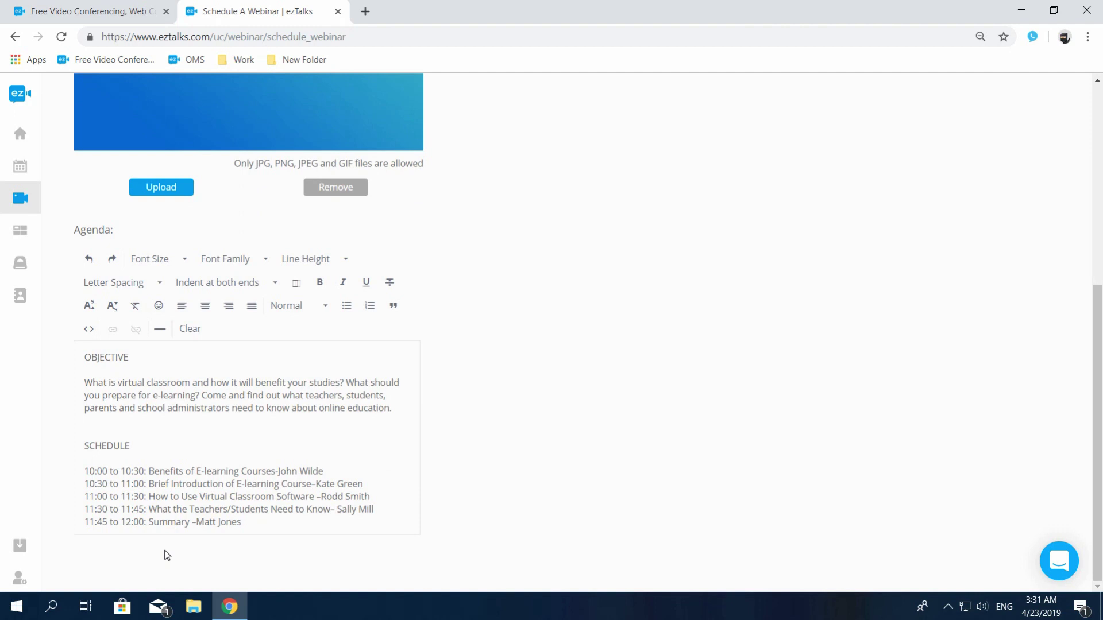
pyautogui.click(164, 356)
pyautogui.scroll(6, 166, 360)
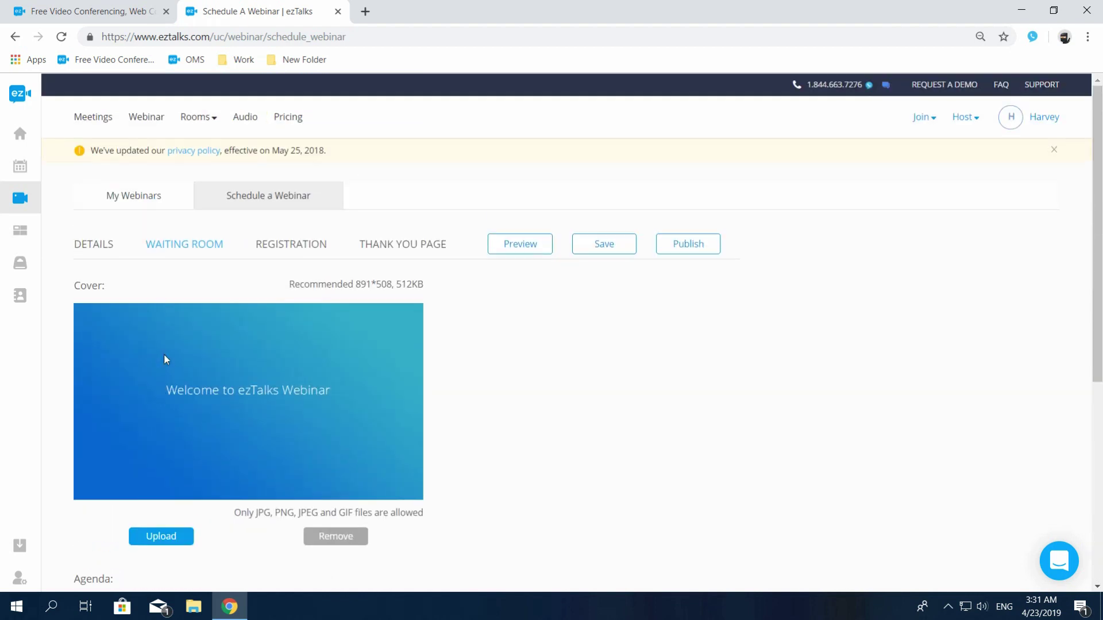
# Open the Registration tab and scroll to All Fields to add Phone Number and Company Name
pyautogui.click(285, 247)
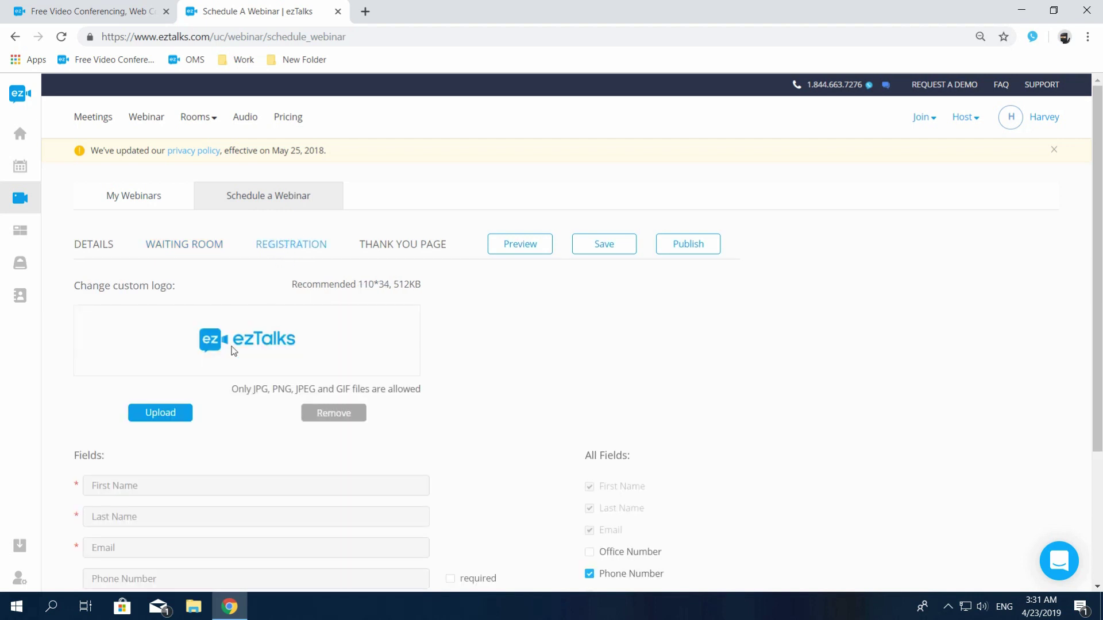
pyautogui.scroll(-3, 173, 437)
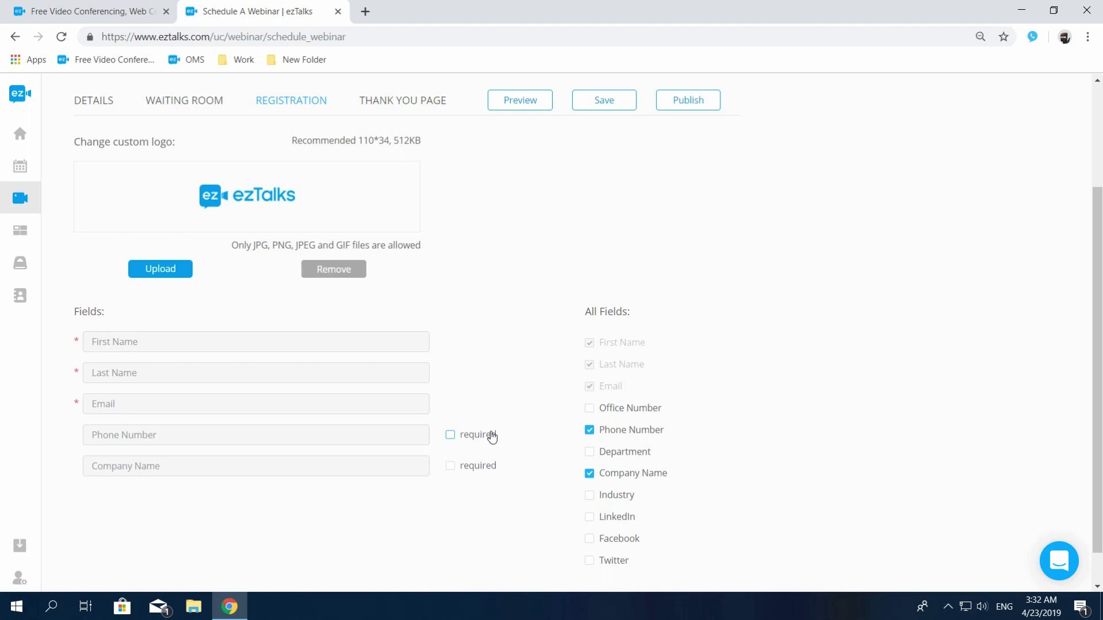
# Show the Thank You Page tab and edit its 'Thanks for Your Registration!' message
pyautogui.click(422, 103)
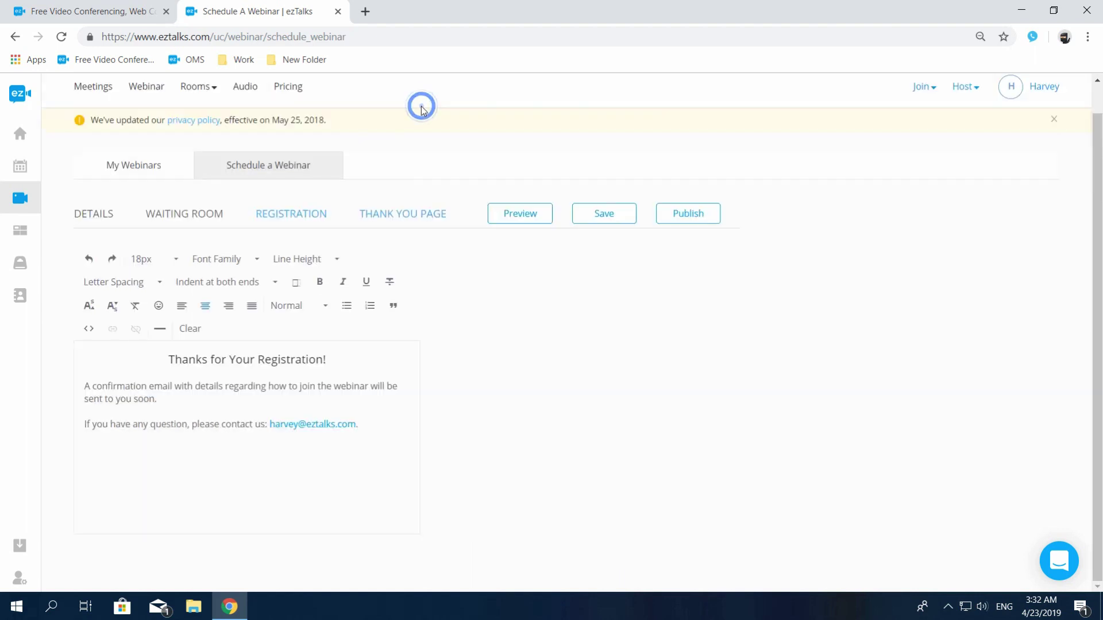
pyautogui.click(366, 427)
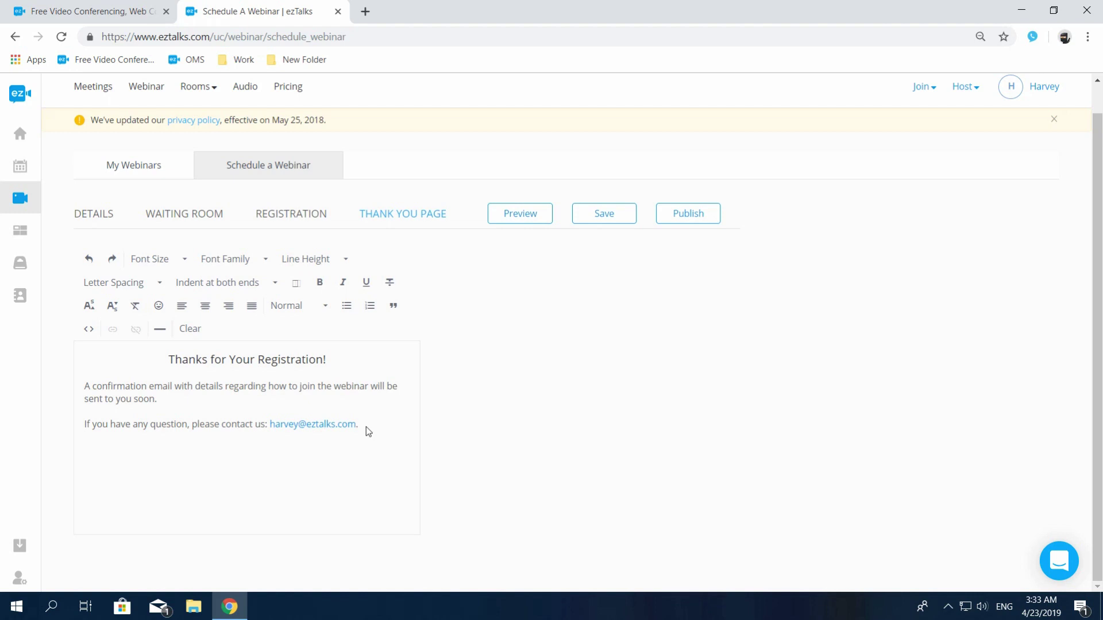
pyautogui.click(513, 220)
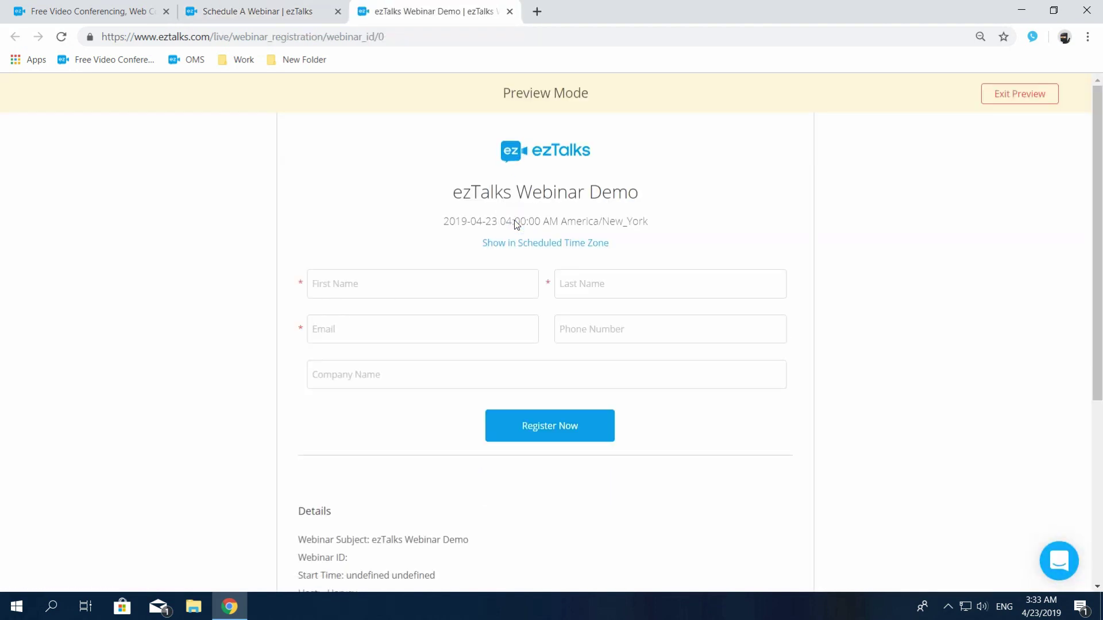
pyautogui.scroll(-5, 527, 247)
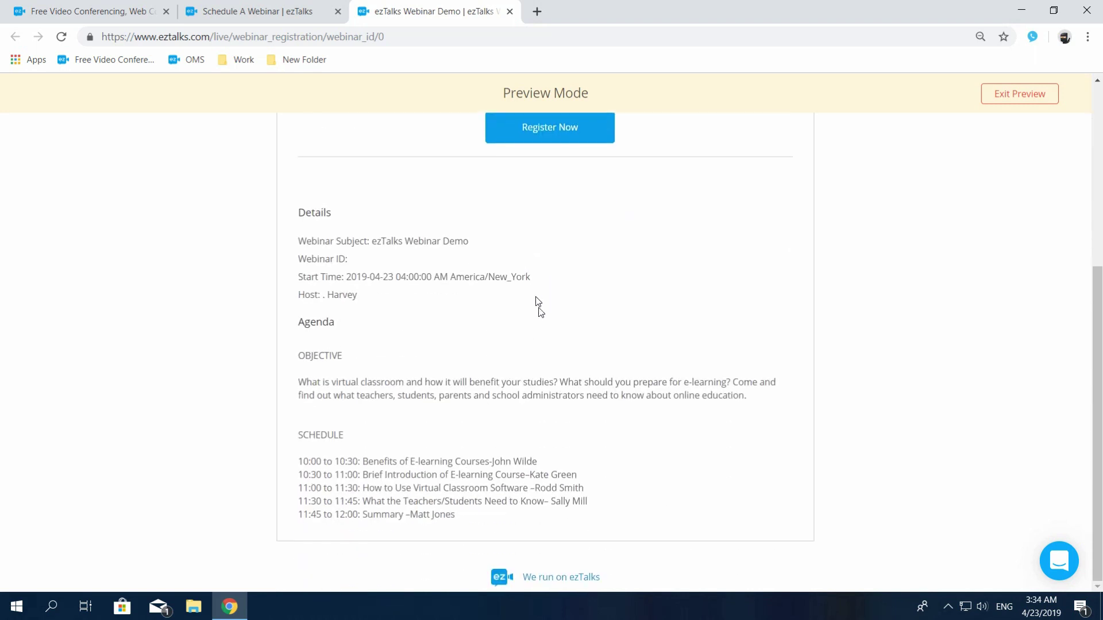
pyautogui.click(1015, 101)
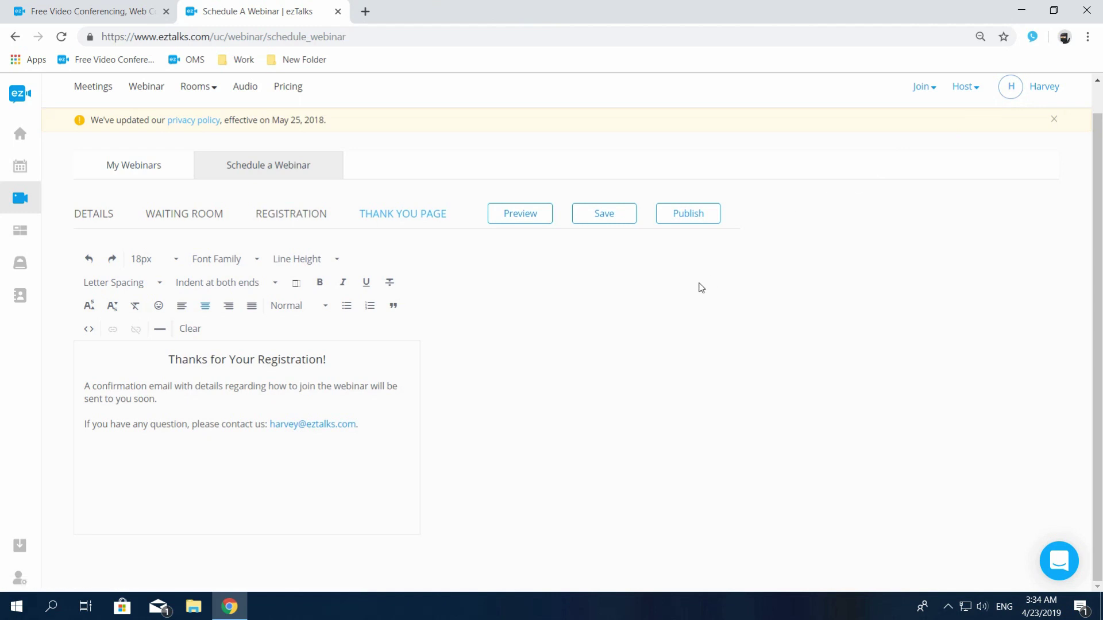
# Publish the ezTalks Webinar Demo webinar
pyautogui.click(688, 219)
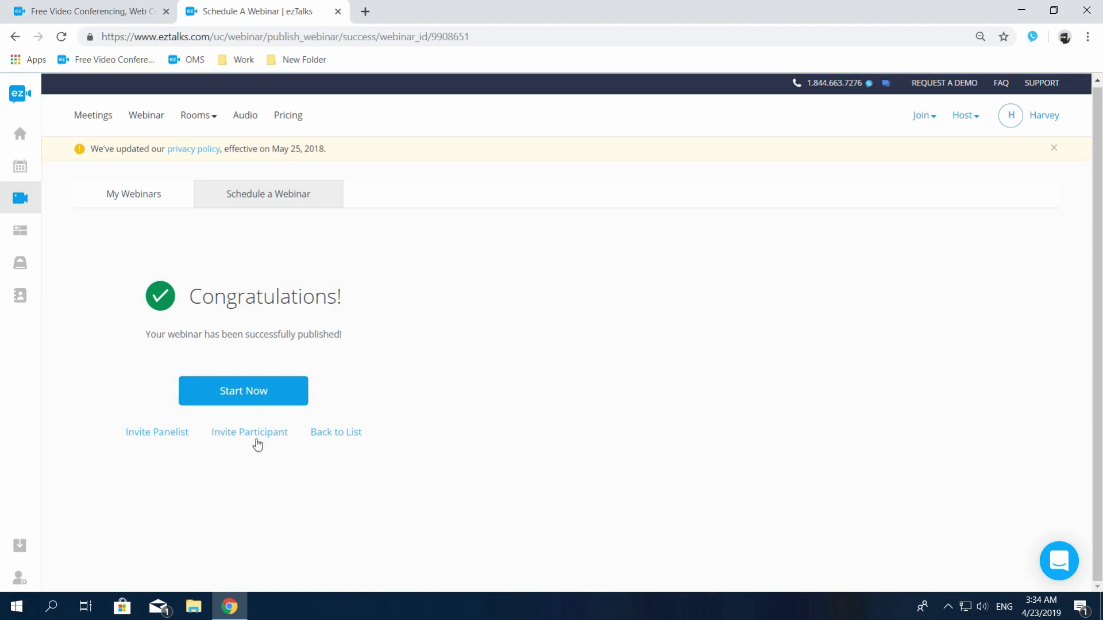
# Go back to My Webinars and open the ⋮ options menu on the ezTalks Webinar Demo row
pyautogui.click(330, 440)
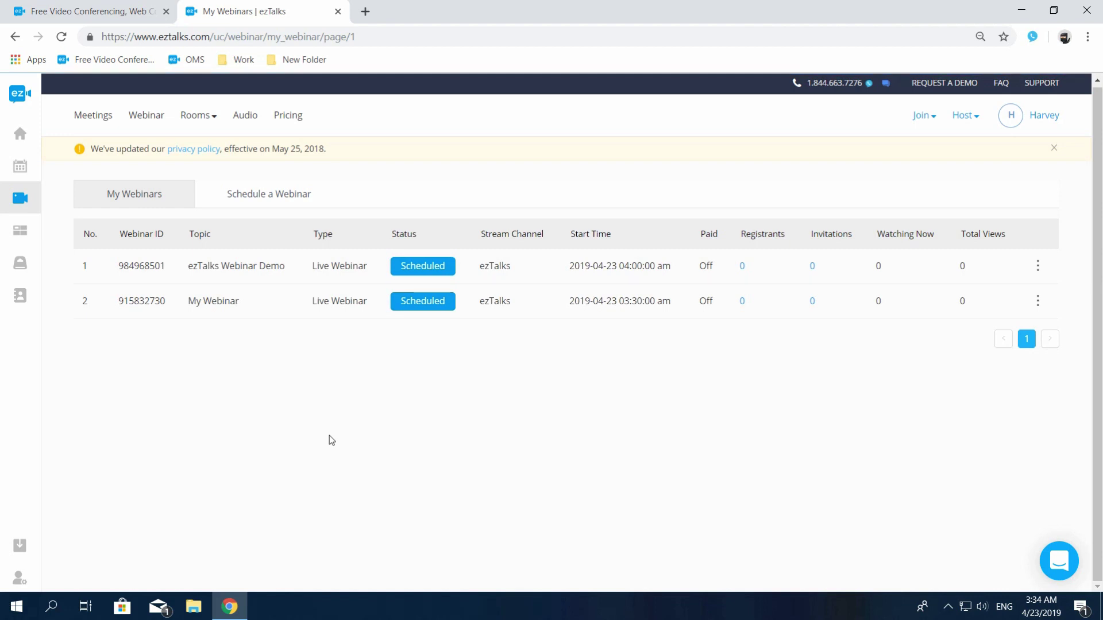
pyautogui.rightClick(293, 271)
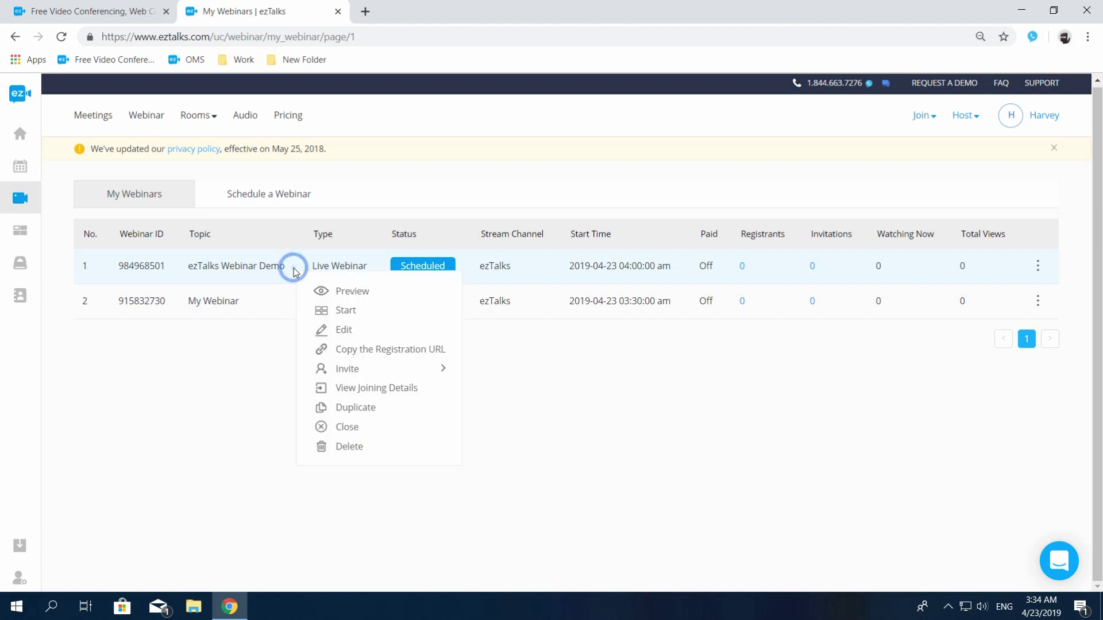
pyautogui.click(1038, 266)
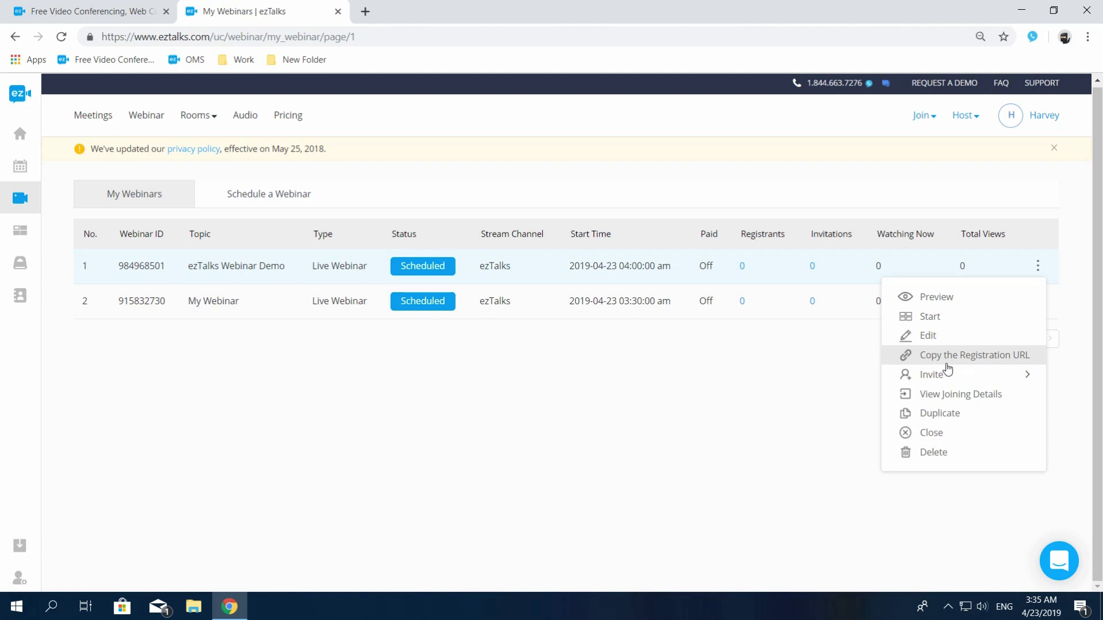
pyautogui.moveTo(945, 379)
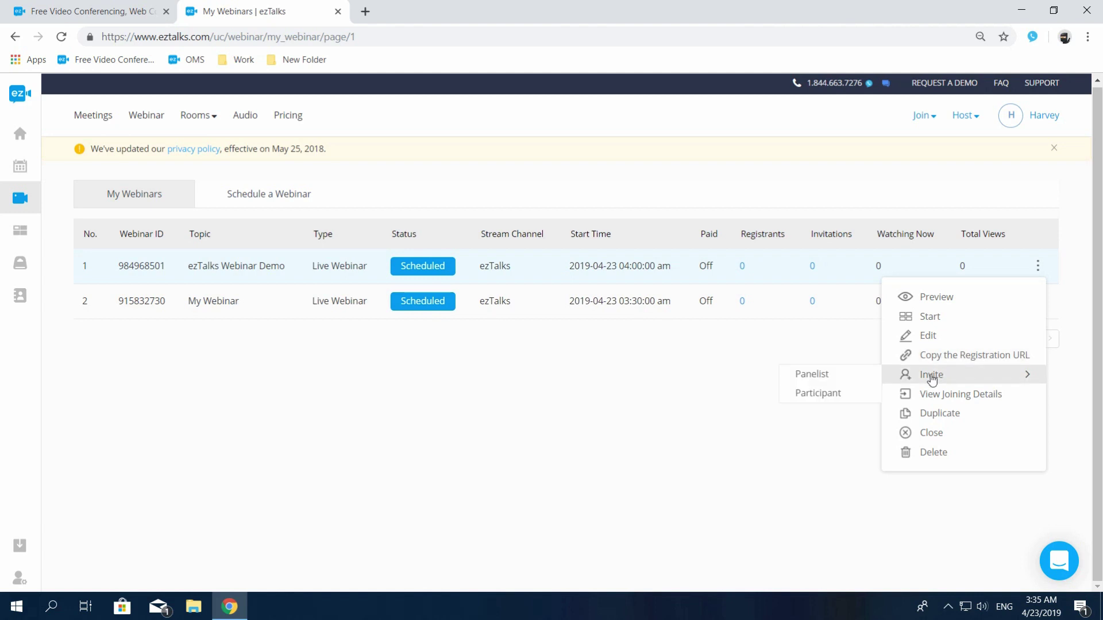